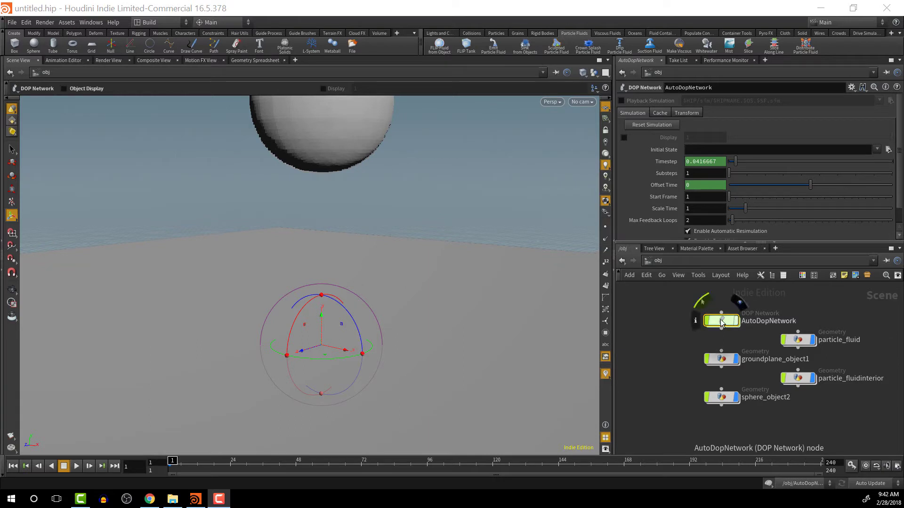
- Play the water simulation to preview it, then stop and rewind to the first frame
click(88, 476)
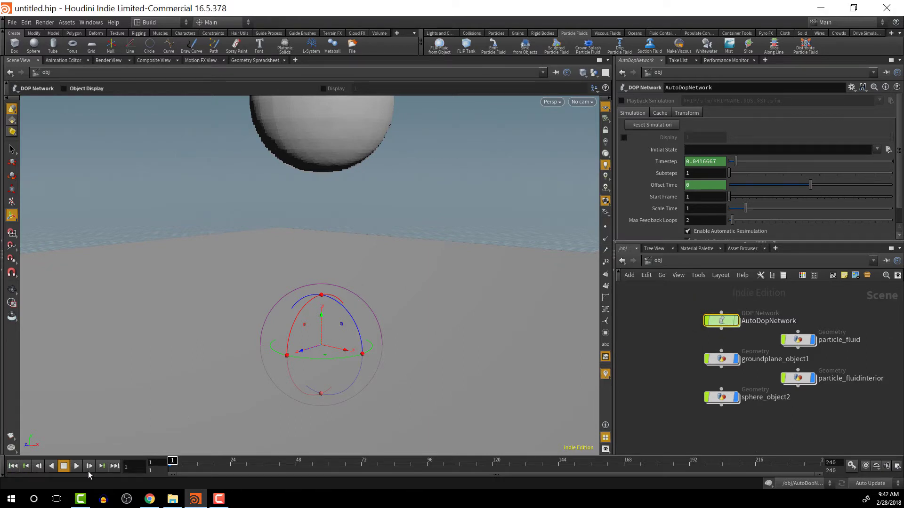
click(77, 466)
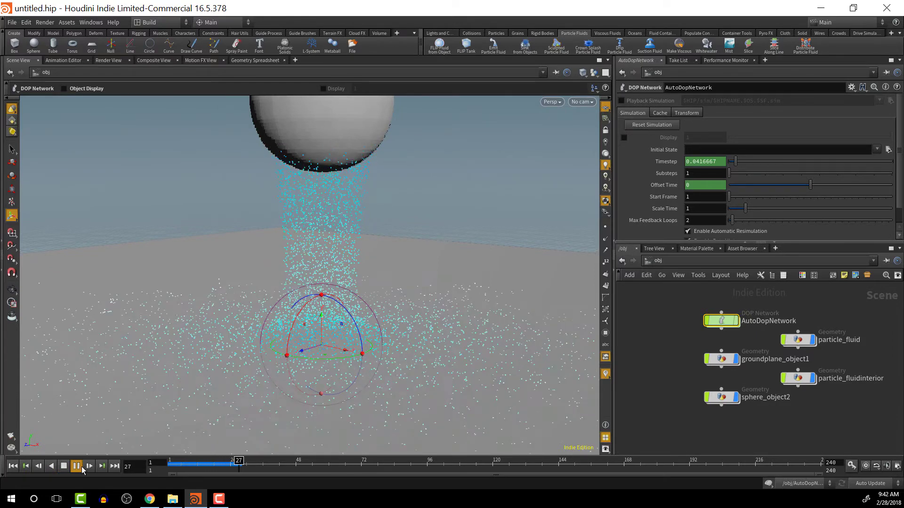
click(64, 466)
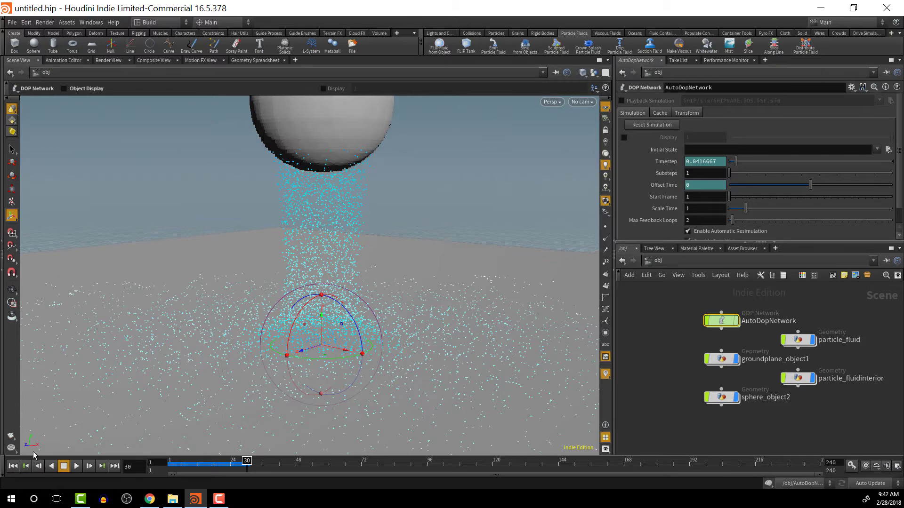
click(13, 465)
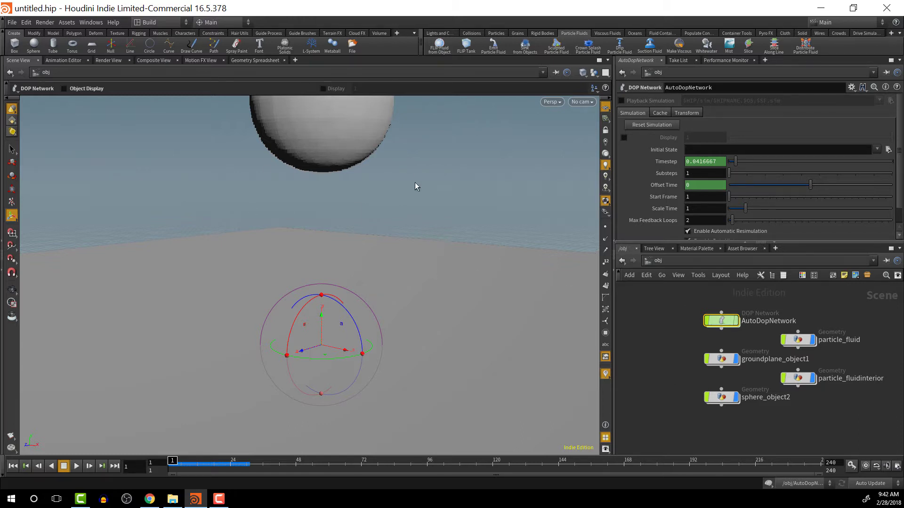
- Dive into the AutoDopNetwork and place a new File node below the output node
double_click(722, 323)
key(f)
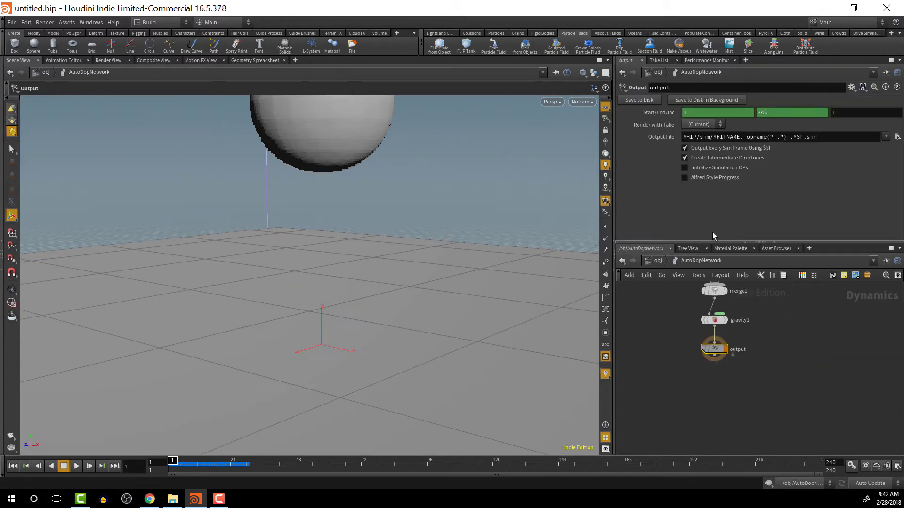
key(Tab)
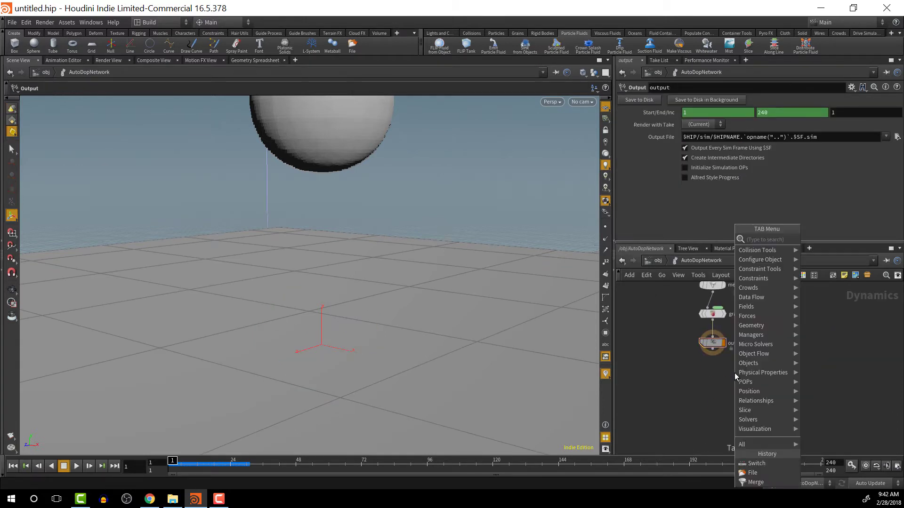
text(f)
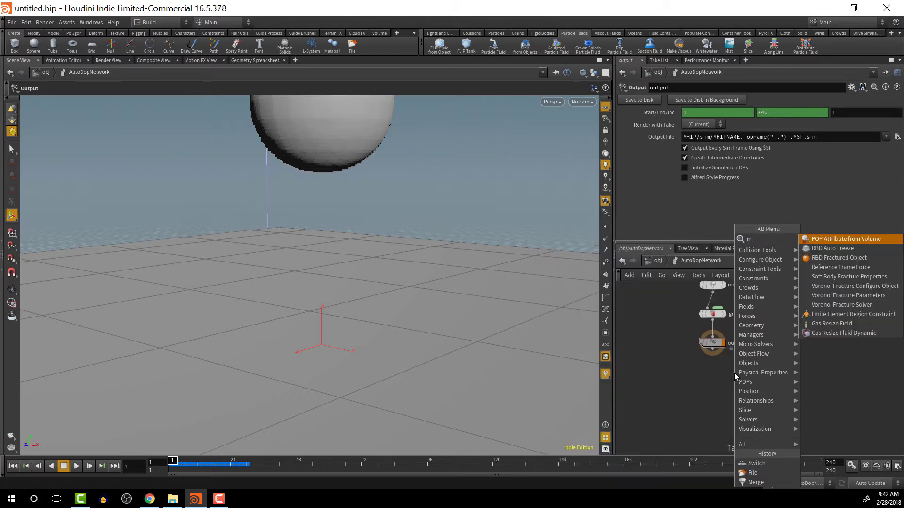
text(ile)
key(Return)
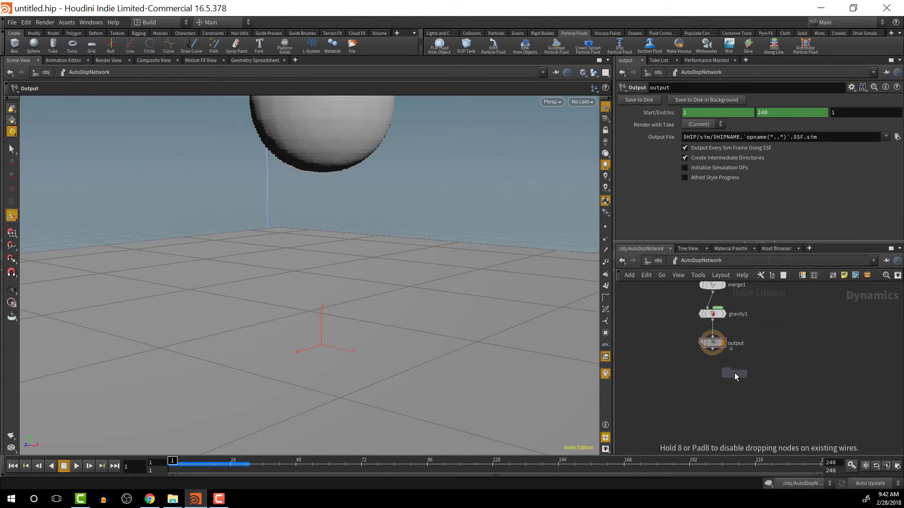
click(716, 378)
drag(717, 384, 730, 416)
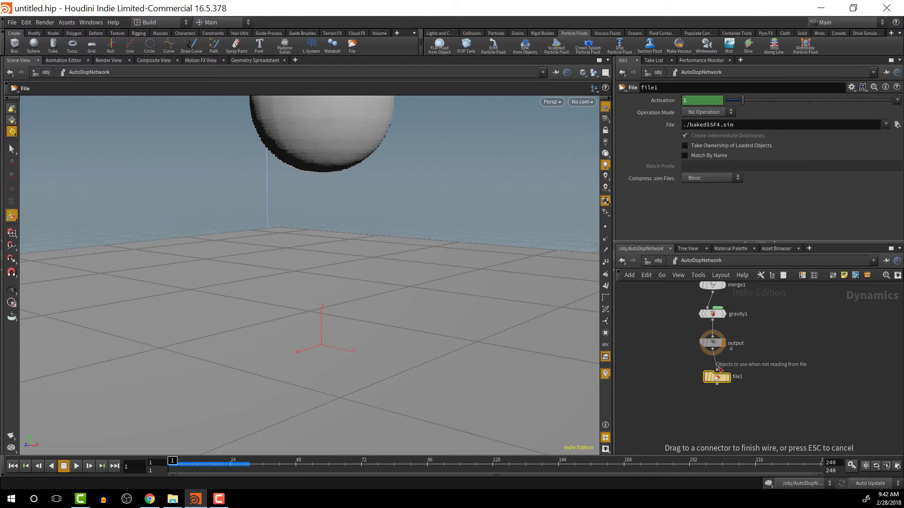
key(Escape)
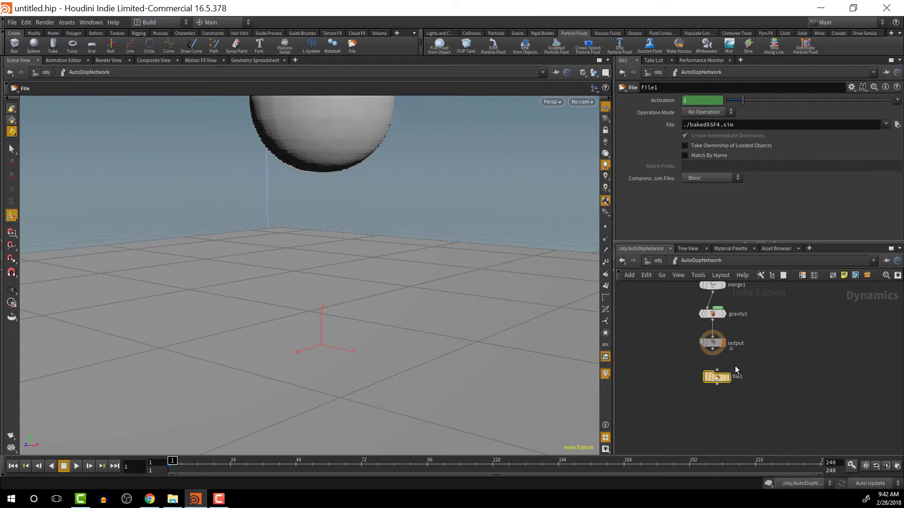
- Wire the output node into file1 and make file1 the displayed node
click(717, 370)
click(712, 351)
click(727, 378)
click(722, 113)
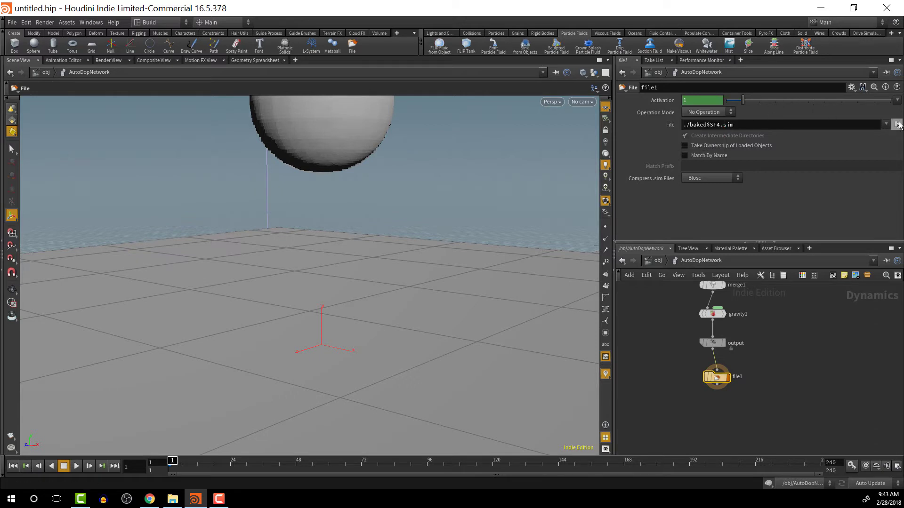
- Point file1 at initialSate.sim on the Desktop, renaming from is.sim
click(897, 124)
click(664, 111)
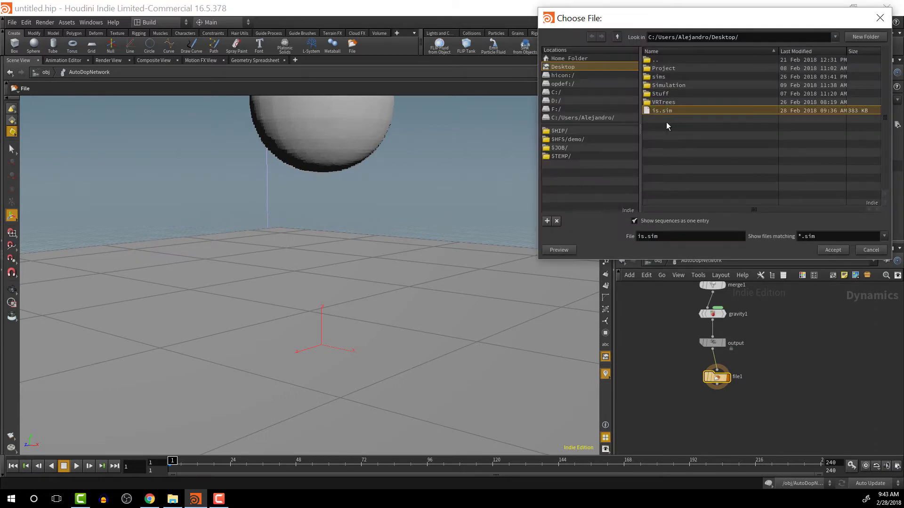
click(644, 237)
key(BackSpace)
text(nitialS)
text(ate)
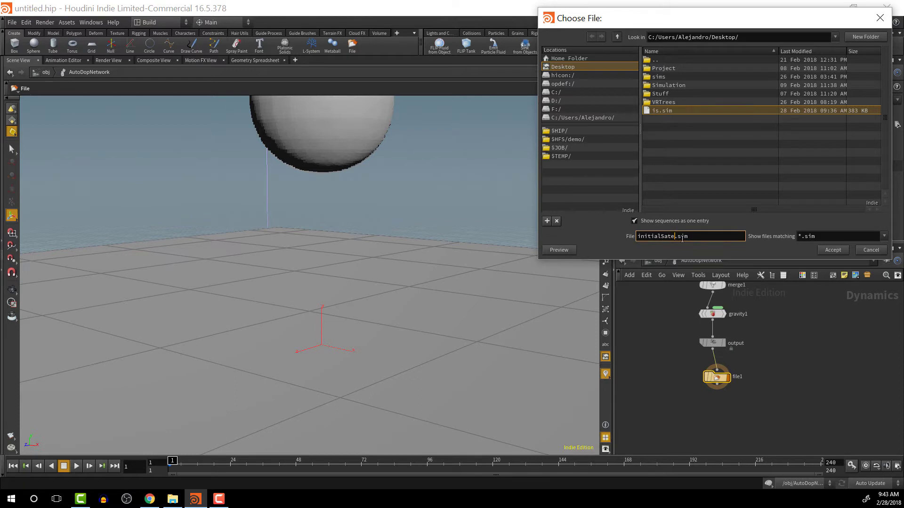
click(830, 250)
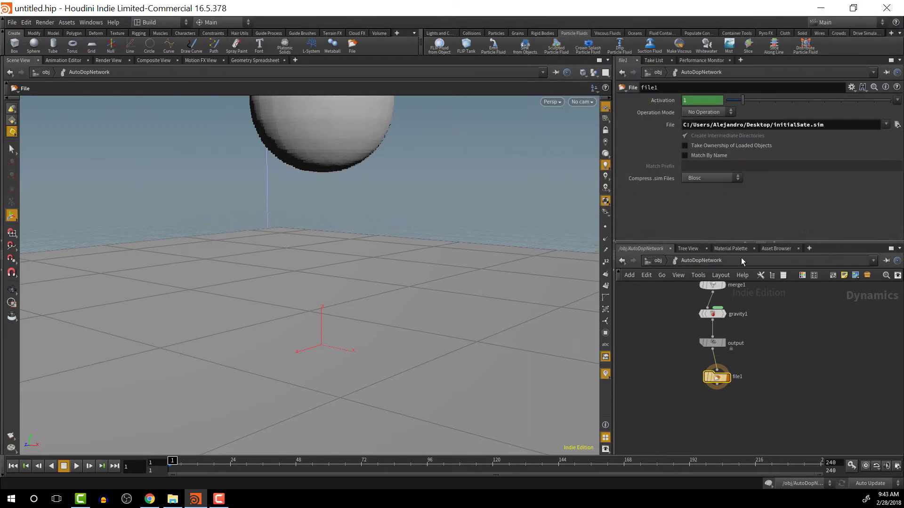
- Set file1's Operation Mode to Write Files
click(712, 112)
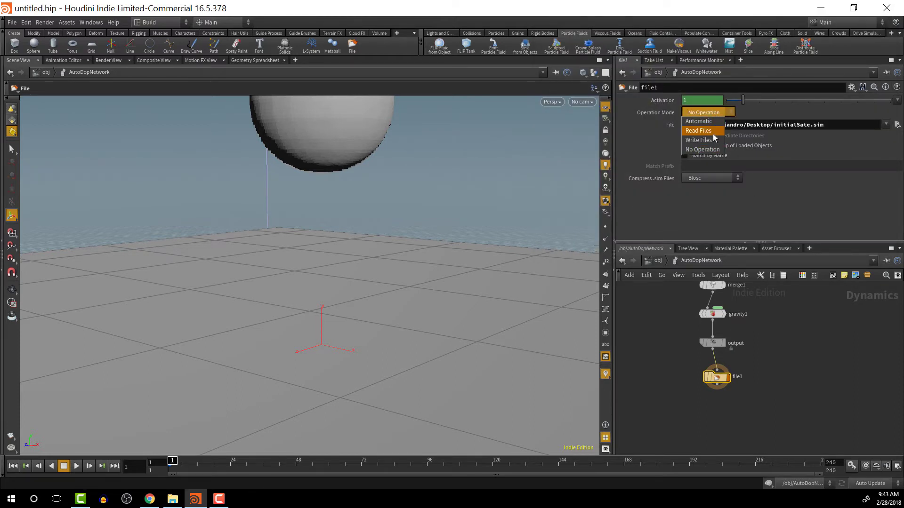
click(713, 133)
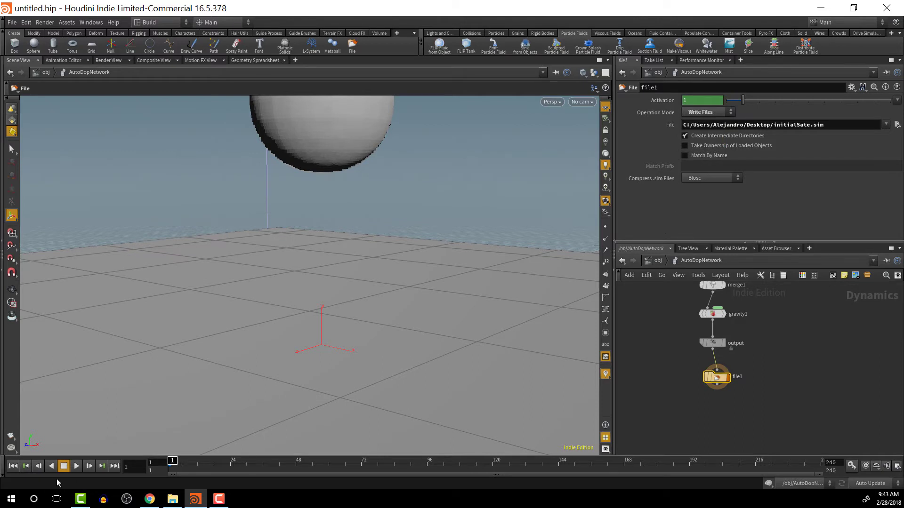
- Play the simulation so file1 writes its state, then stop and scrub back to frame 24
click(76, 468)
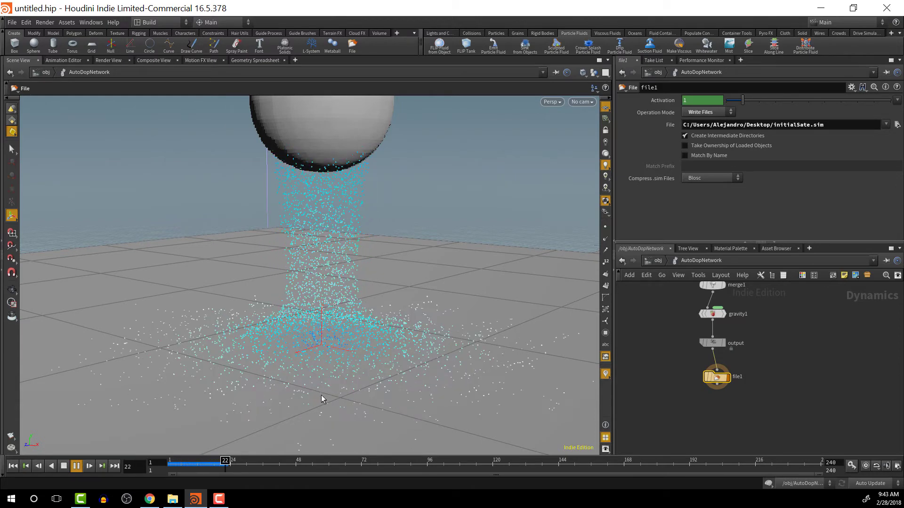
click(64, 467)
drag(252, 463, 230, 463)
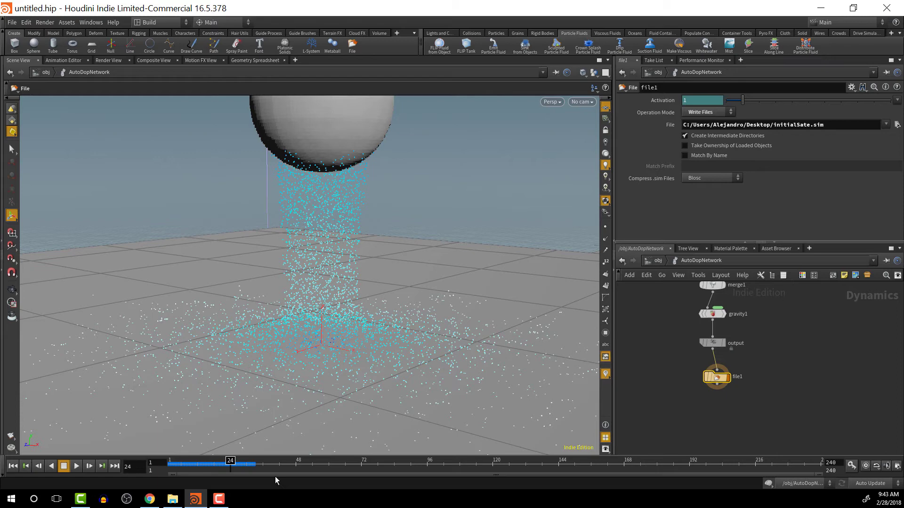
- Check the Desktop in File Explorer for initialSate.sim, then return to Houdini
click(174, 499)
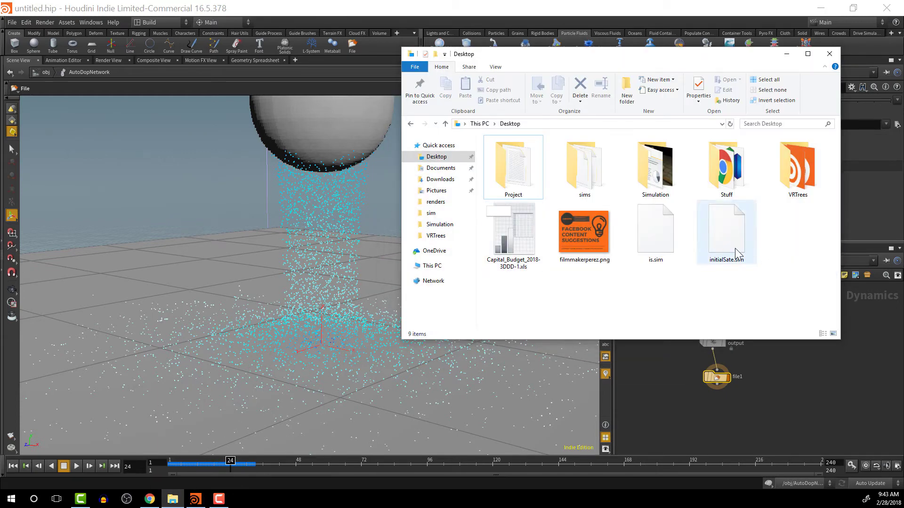
click(786, 56)
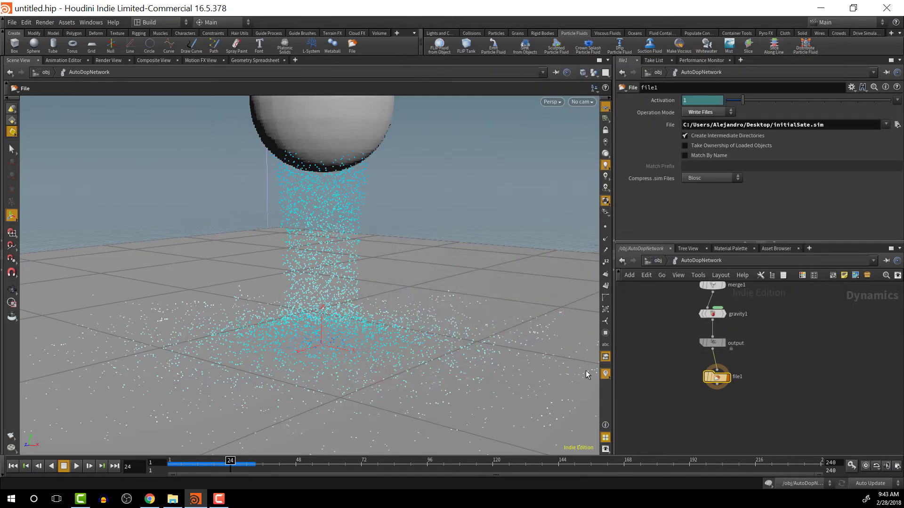
- Switch file1 to Read Files and cut its wire from the output node
click(729, 112)
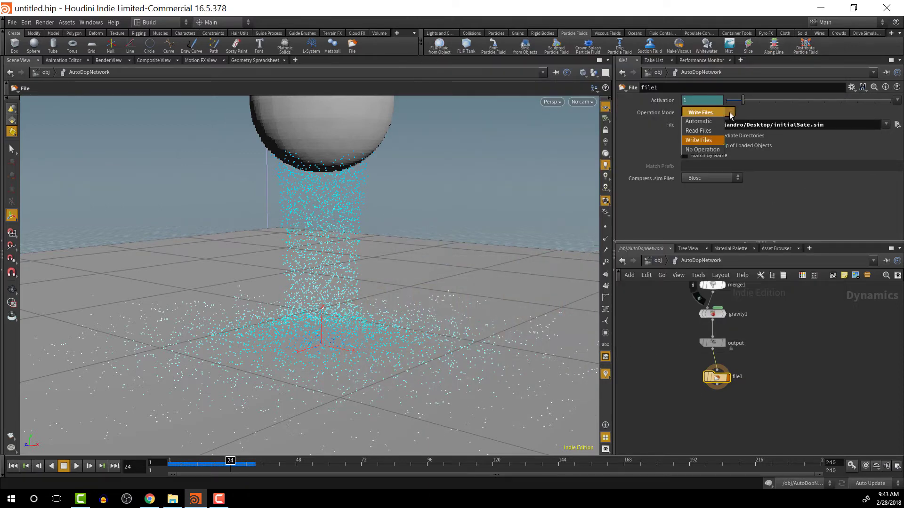
click(713, 130)
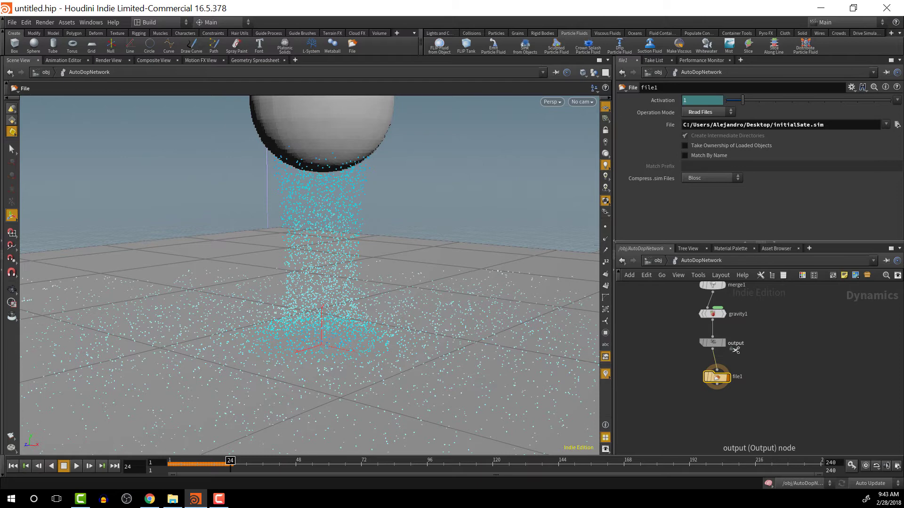
key(y)
drag(720, 358, 674, 381)
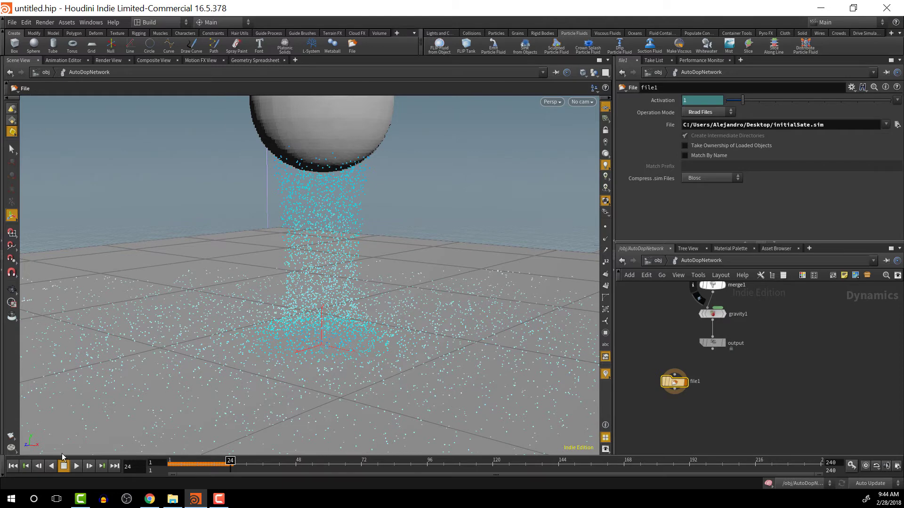
- Rewind to frame 1, play briefly and stop to reset the simulation
click(13, 466)
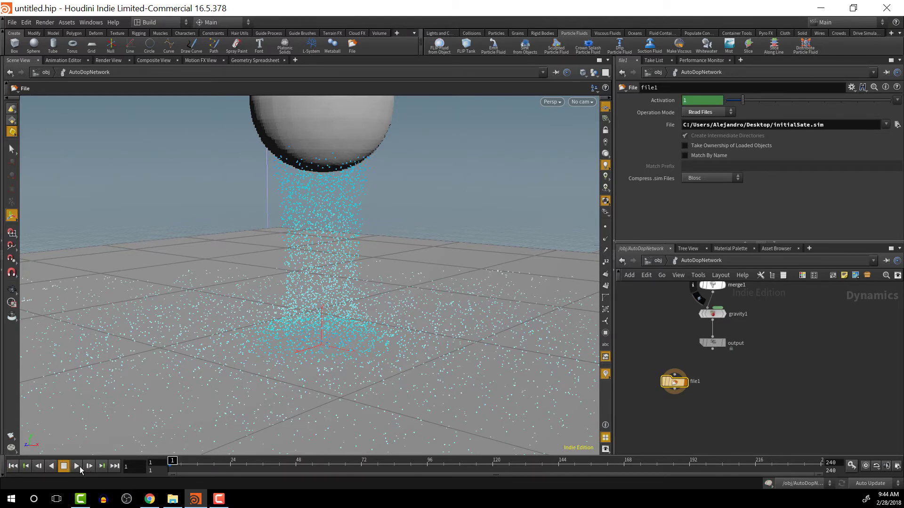
click(77, 466)
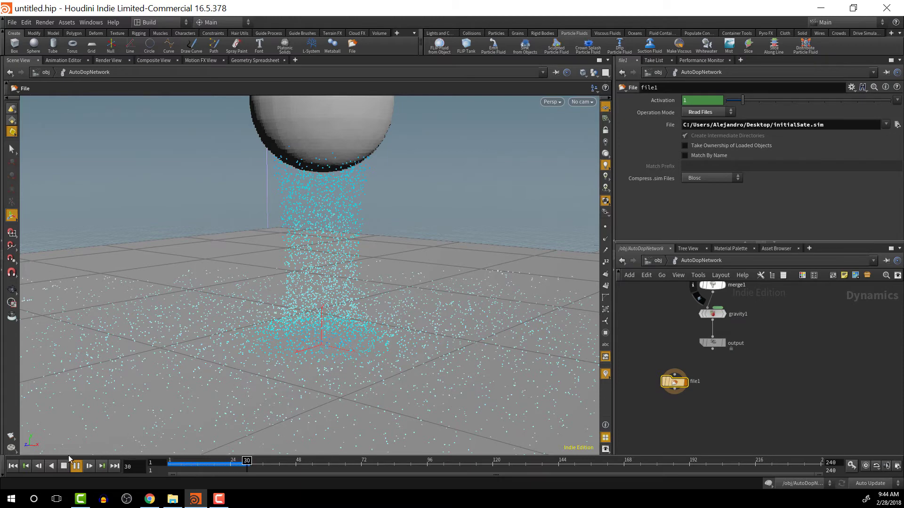
click(64, 466)
click(13, 465)
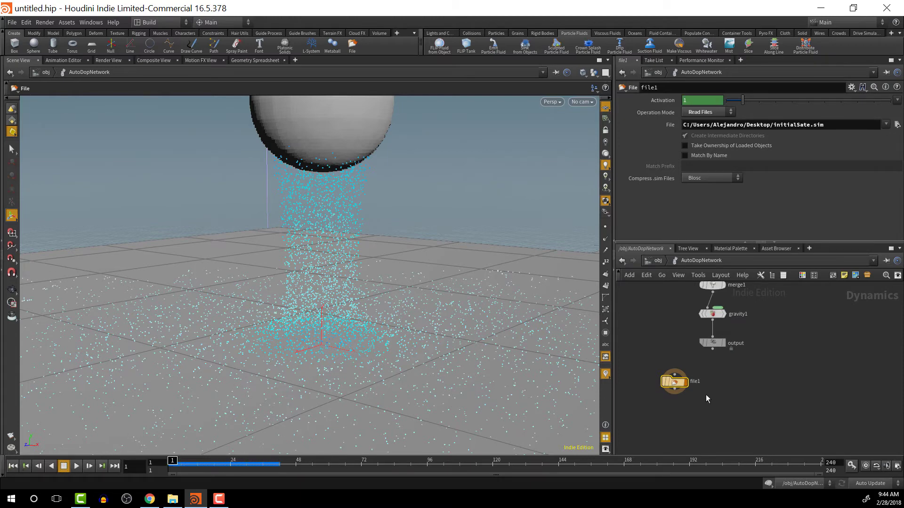
- Move file1 up beside the solver nodes, above flipfluidobject
middle_drag(706, 399, 689, 440)
mouse_move(675, 426)
mouse_down()
mouse_move(862, 362)
mouse_move(839, 331)
mouse_up()
middle_drag(841, 365, 818, 435)
middle_drag(734, 441, 761, 371)
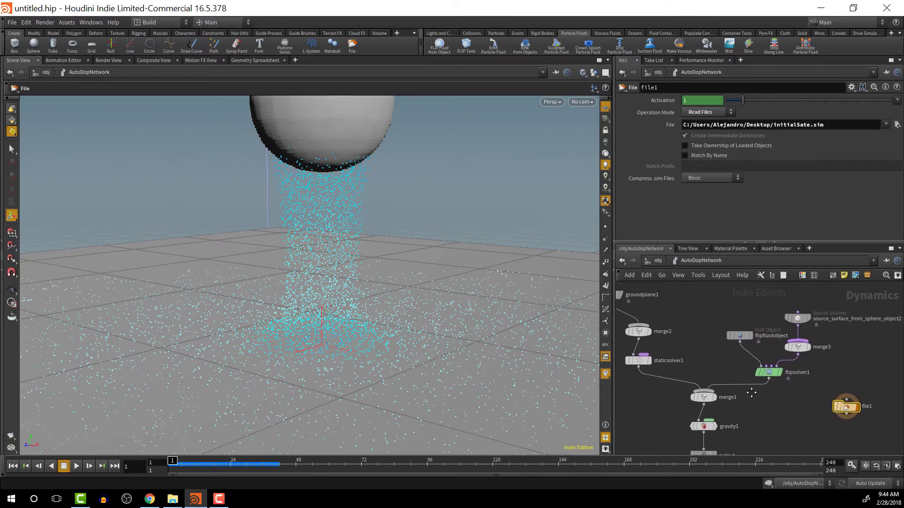
mouse_move(853, 395)
mouse_down()
mouse_move(771, 302)
mouse_move(729, 323)
mouse_up()
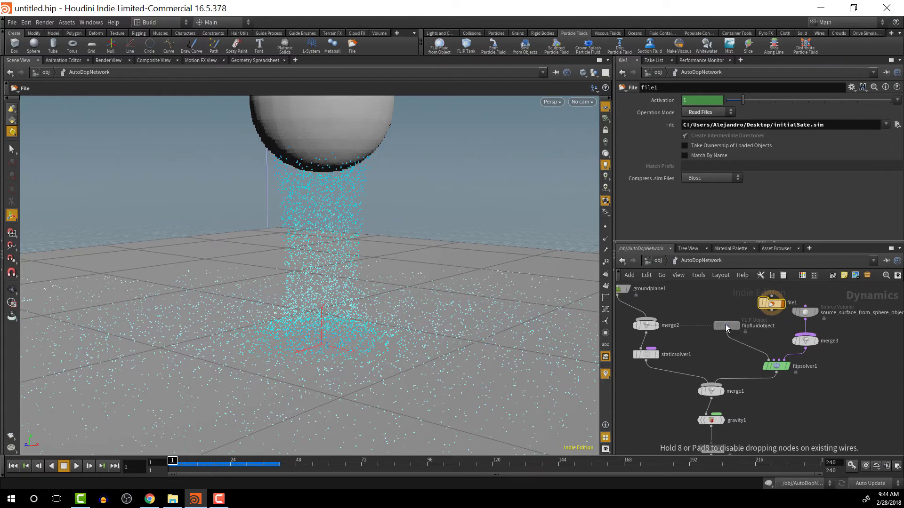
- Drop a Switch node on the flipfluidobject–flipsolver1 wire and wire file1 in as its second input
key(Tab)
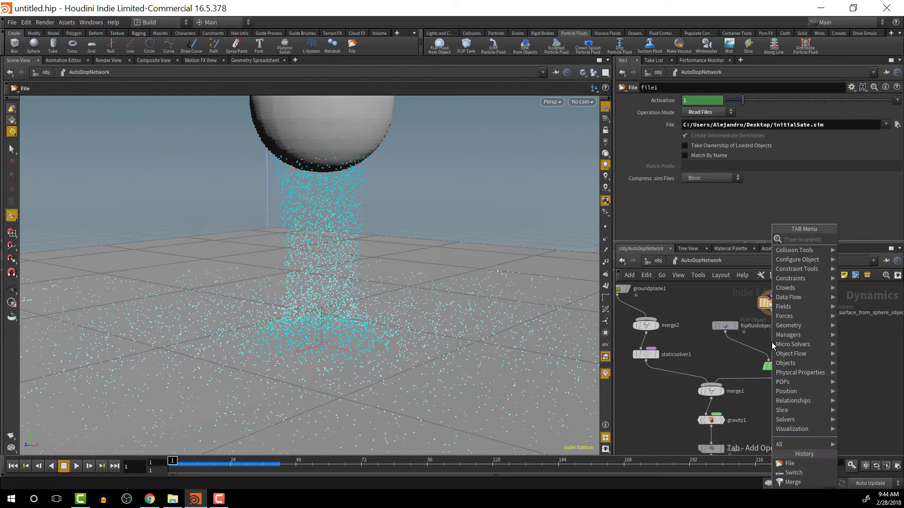
text(switch)
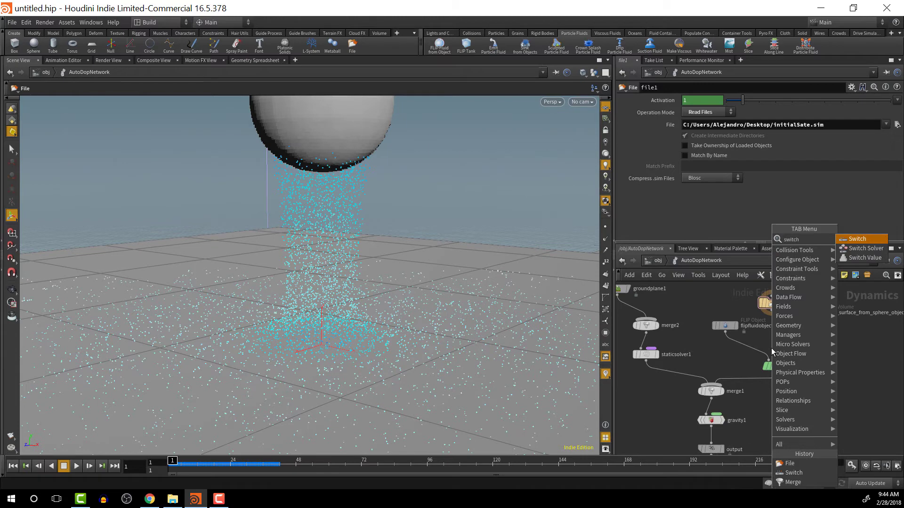
key(Return)
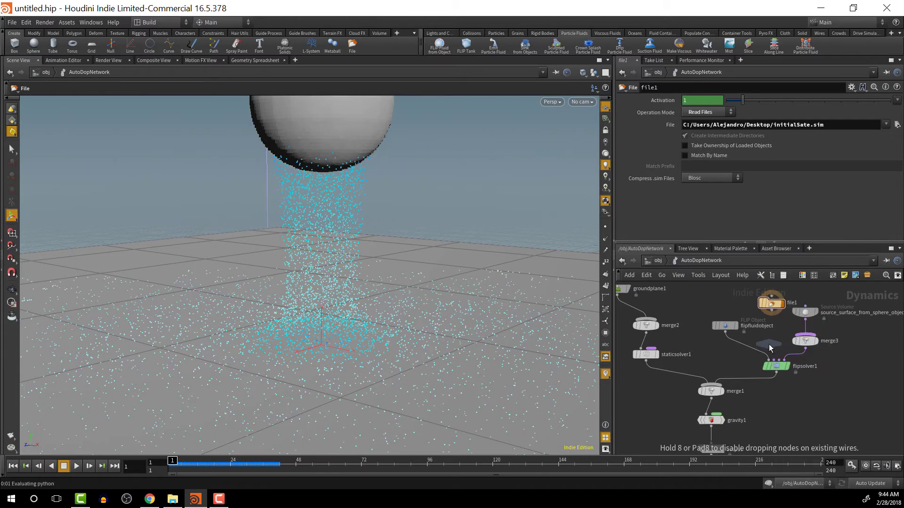
click(756, 351)
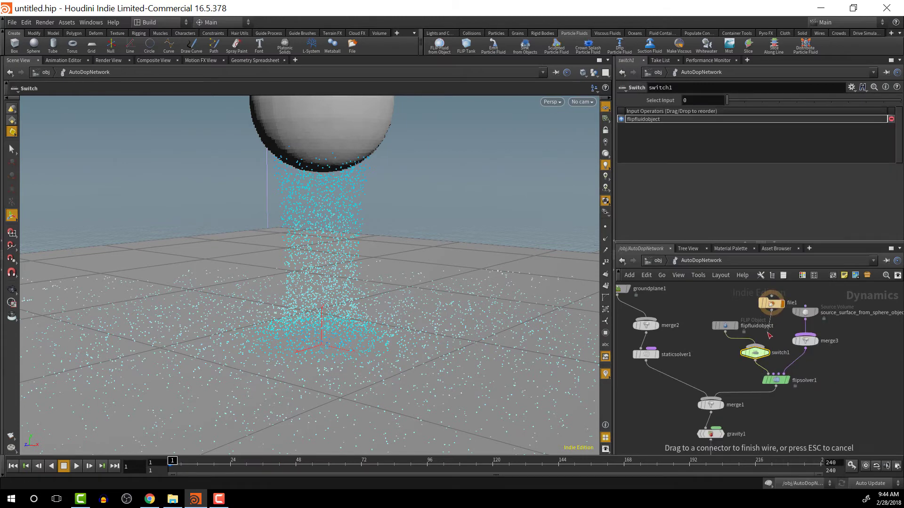
click(767, 348)
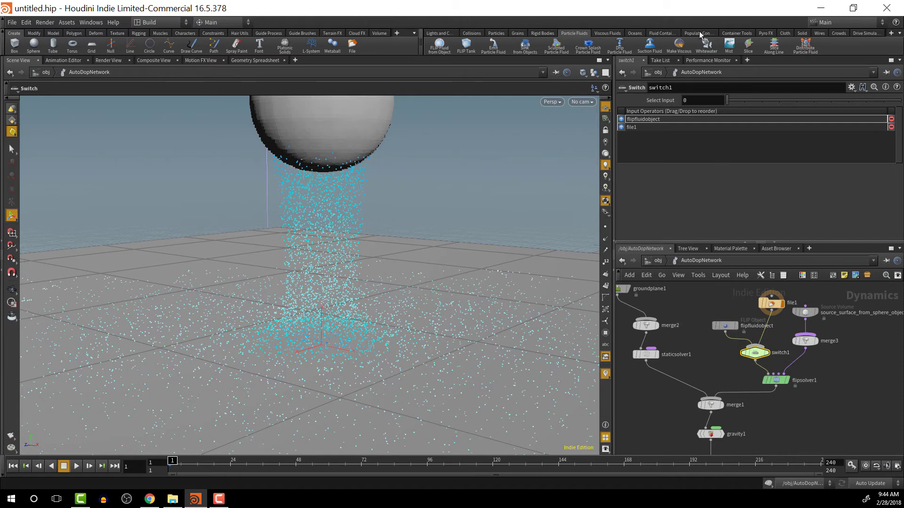
- Start replacing switch1's Select Input value 0 with the expression $SF==1
key(Return)
text($)
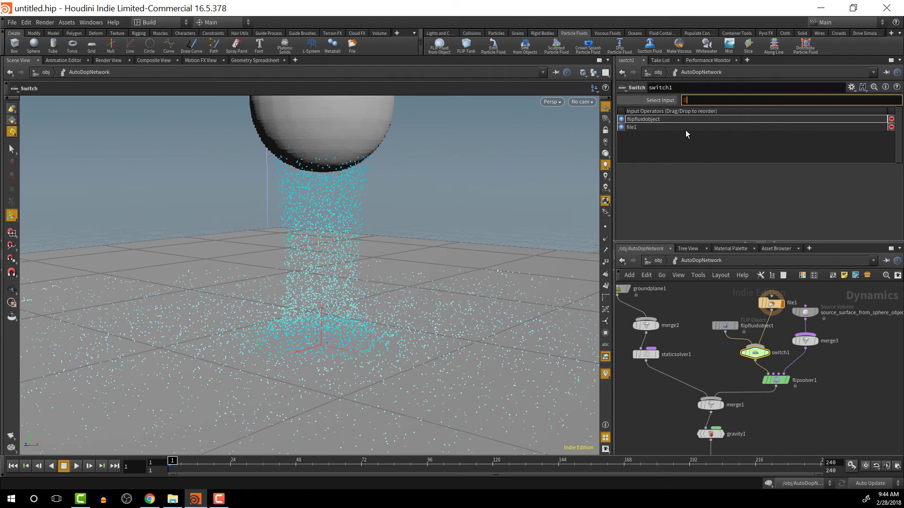
text(SF==1)
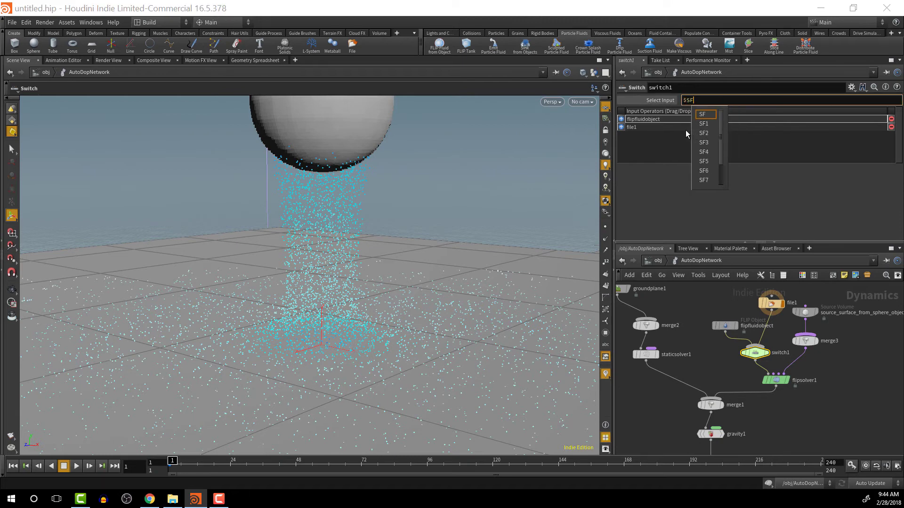
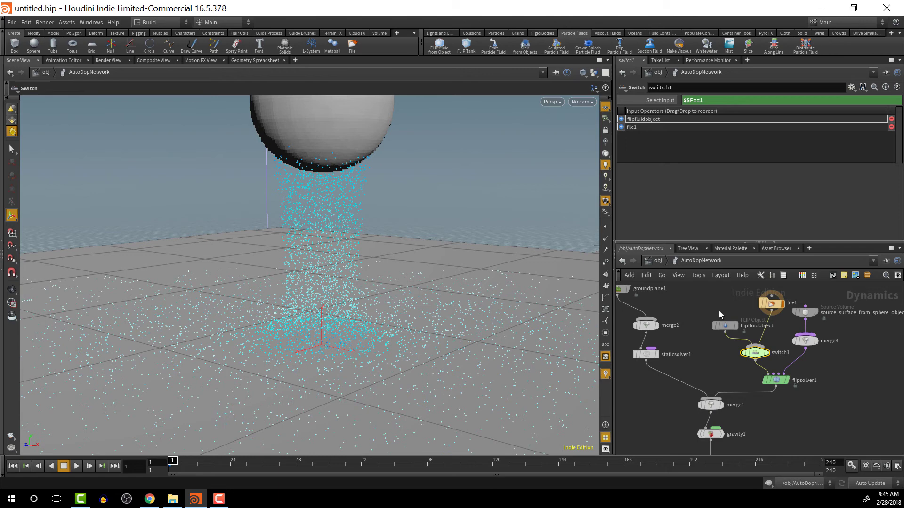
- Set the display flag on the AutoDopNetwork's output node so it shows in the viewport
drag(726, 330, 723, 320)
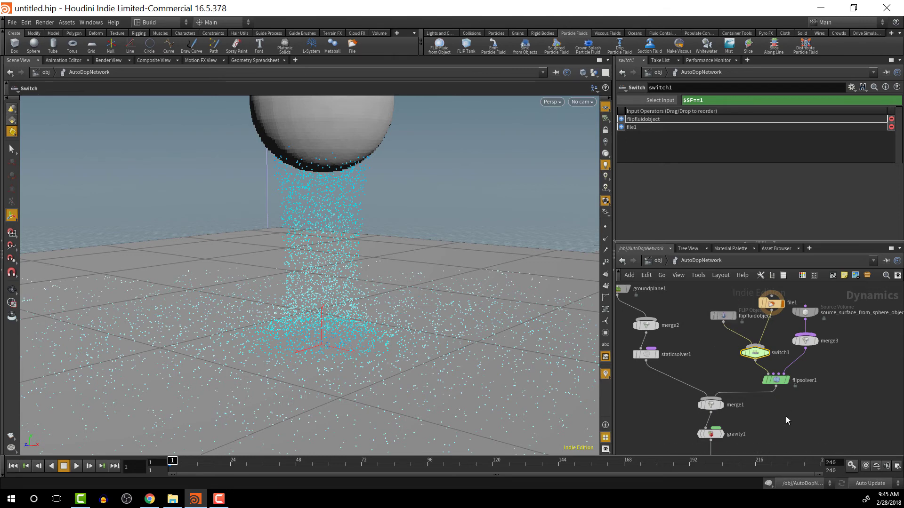
middle_drag(799, 427, 804, 329)
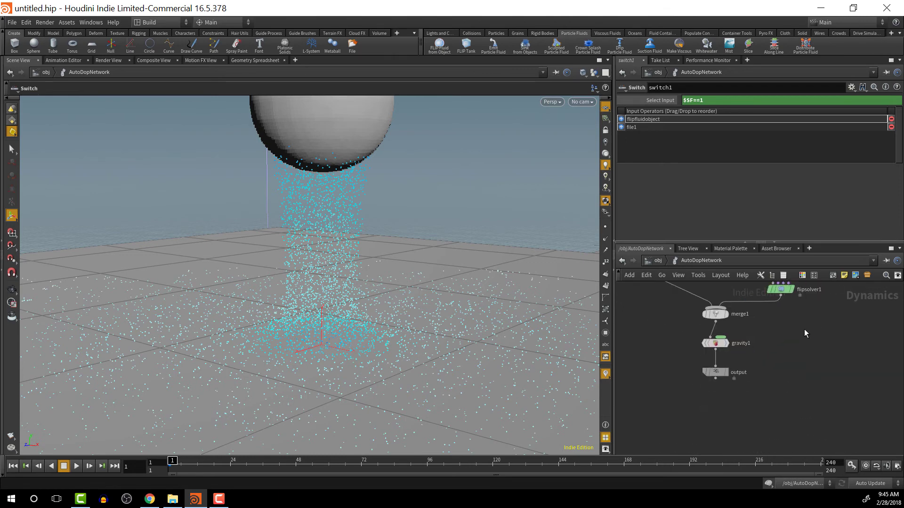
click(728, 371)
- Play a few frames of the FLIP simulation, rewind to frame 1, and frame all network nodes
click(76, 467)
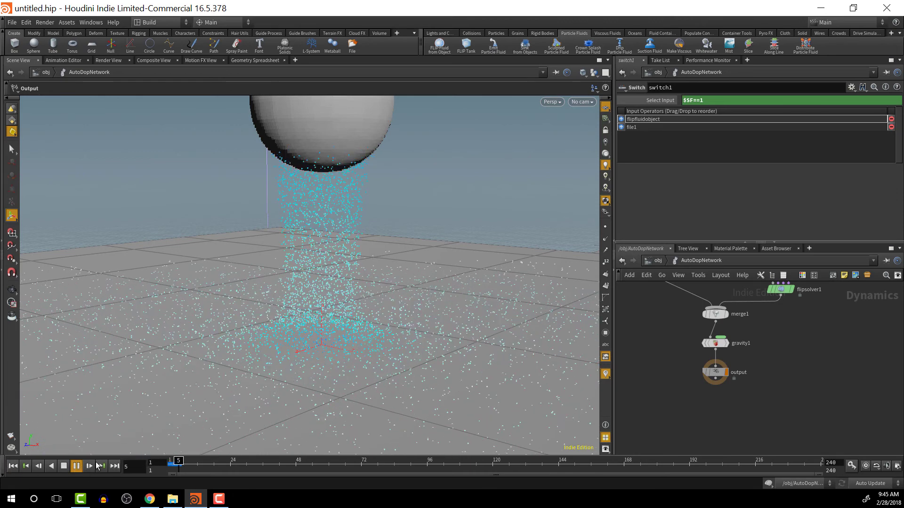
click(65, 467)
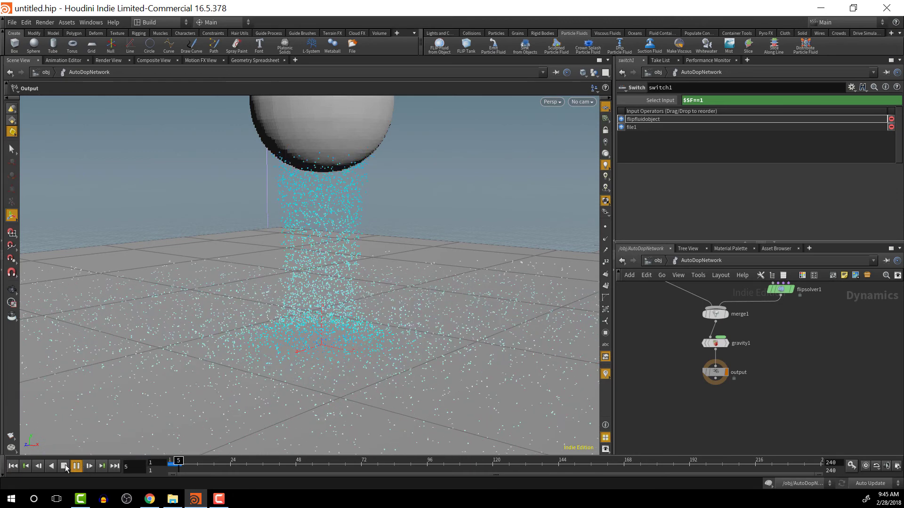
click(13, 466)
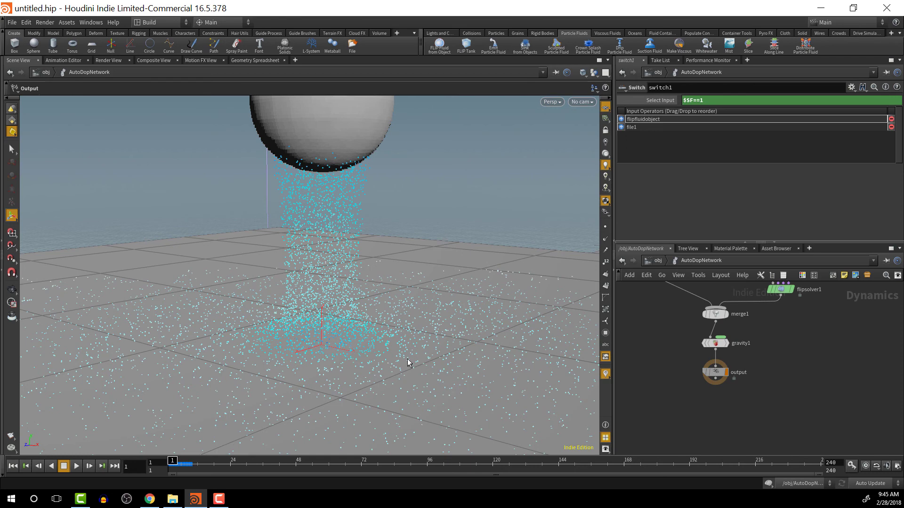
key(Escape)
key(h)
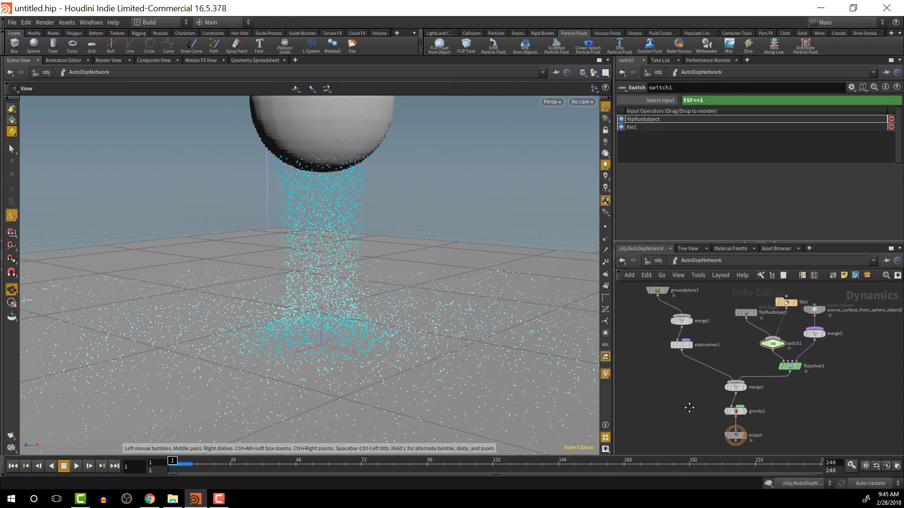